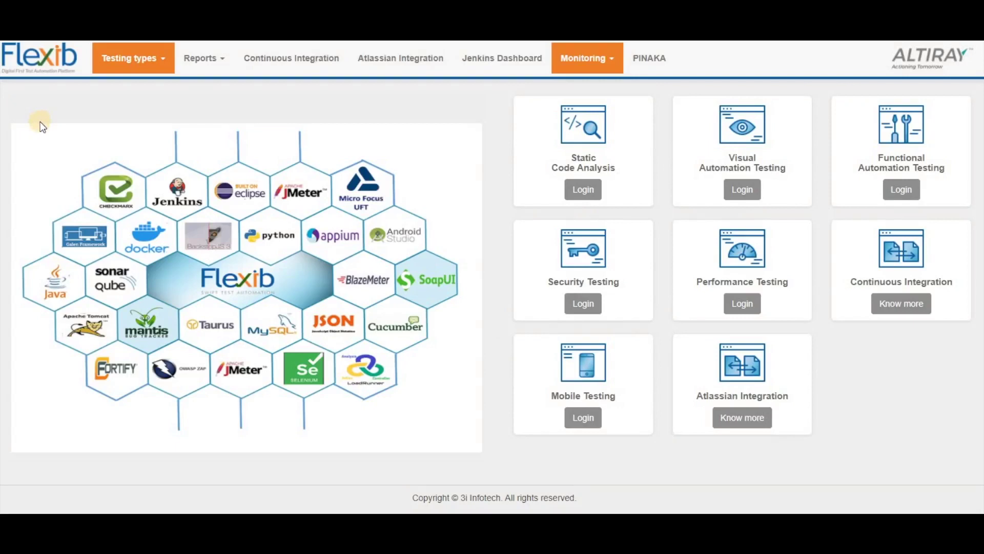
Browse the testing types, available reports and monitoring options menus
click(146, 72)
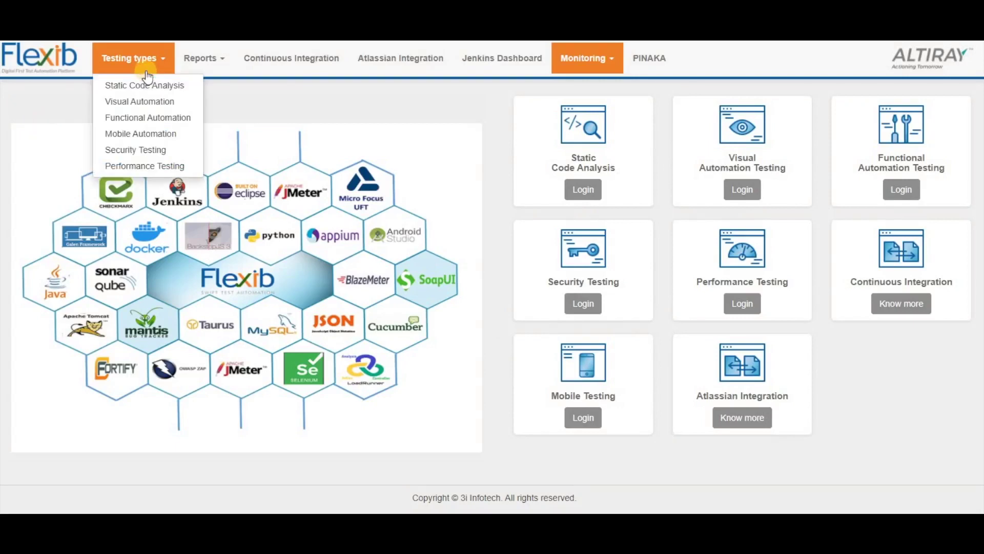
click(205, 70)
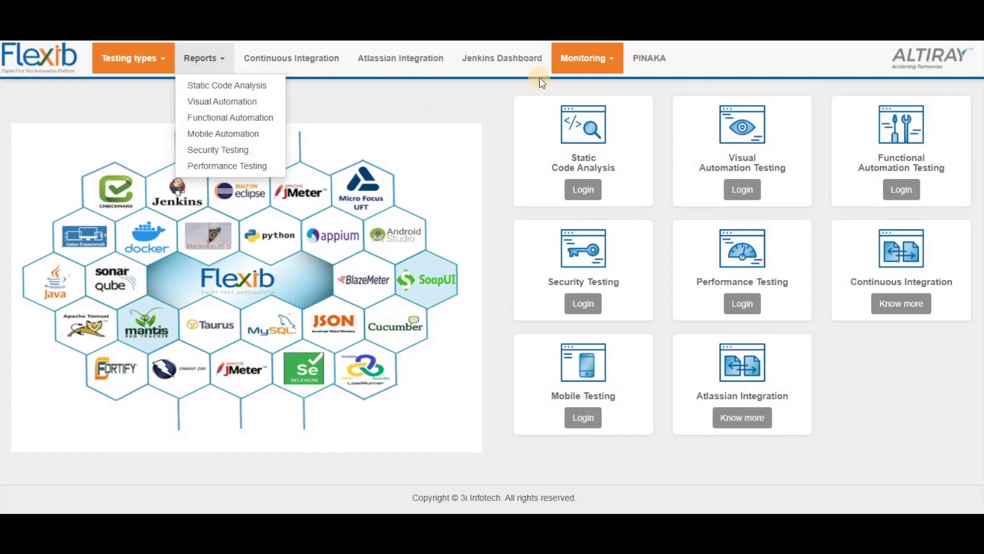
click(569, 60)
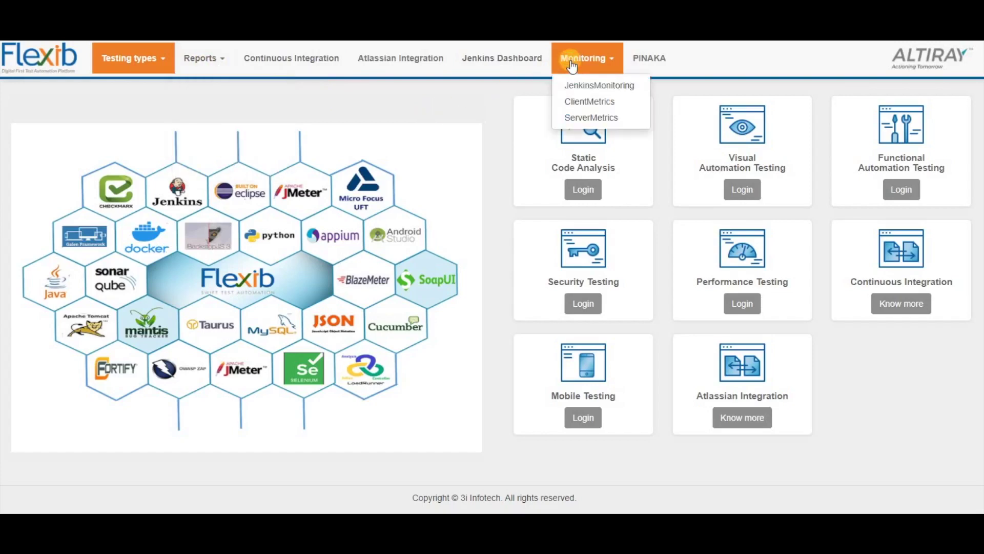
click(354, 98)
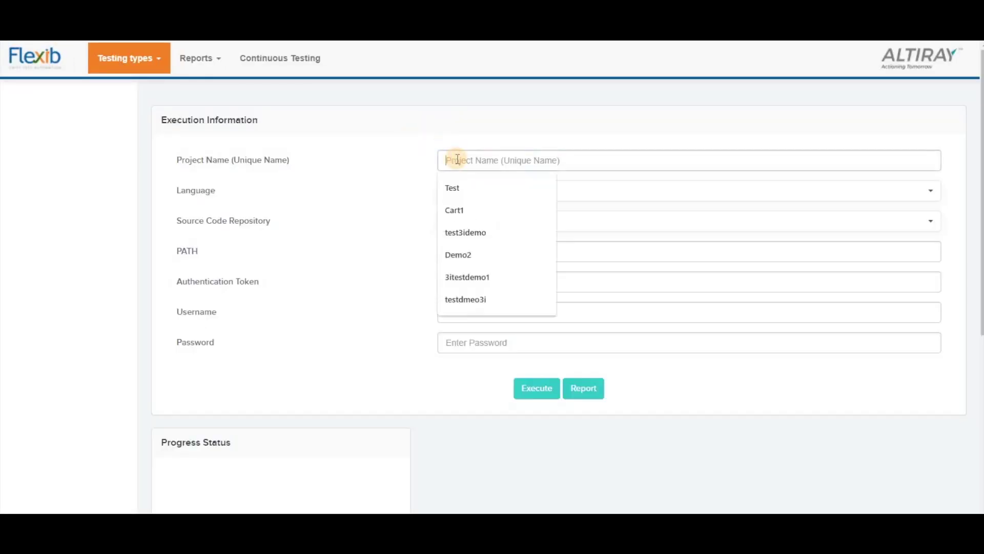
Keep Java as the project language, begin the authentication token, and log in to Visual Automation Testing
click(379, 226)
click(477, 196)
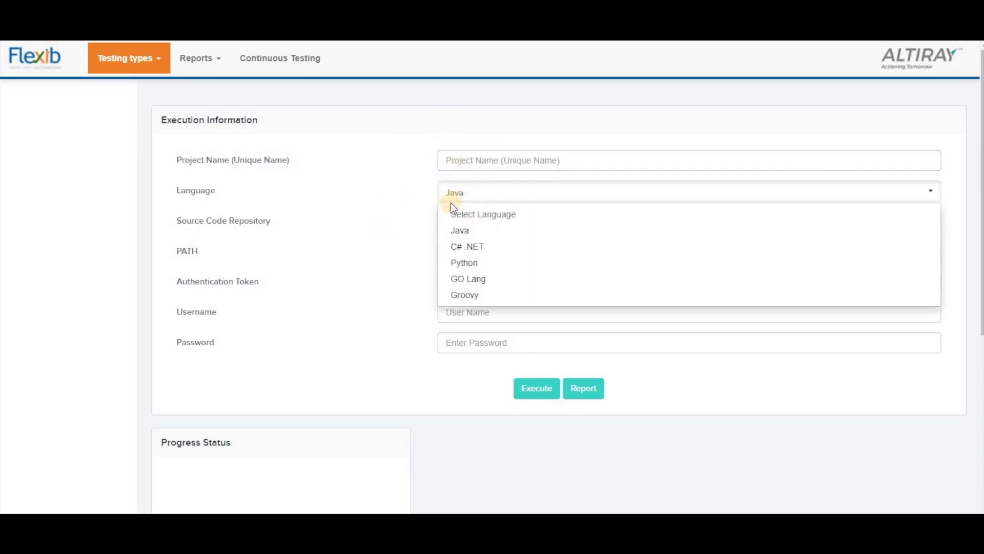
click(377, 287)
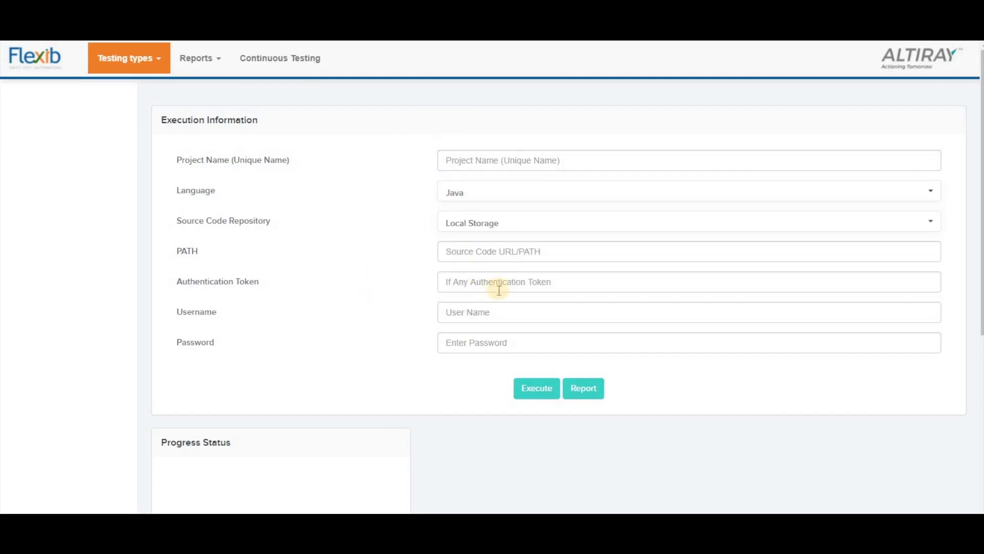
click(482, 280)
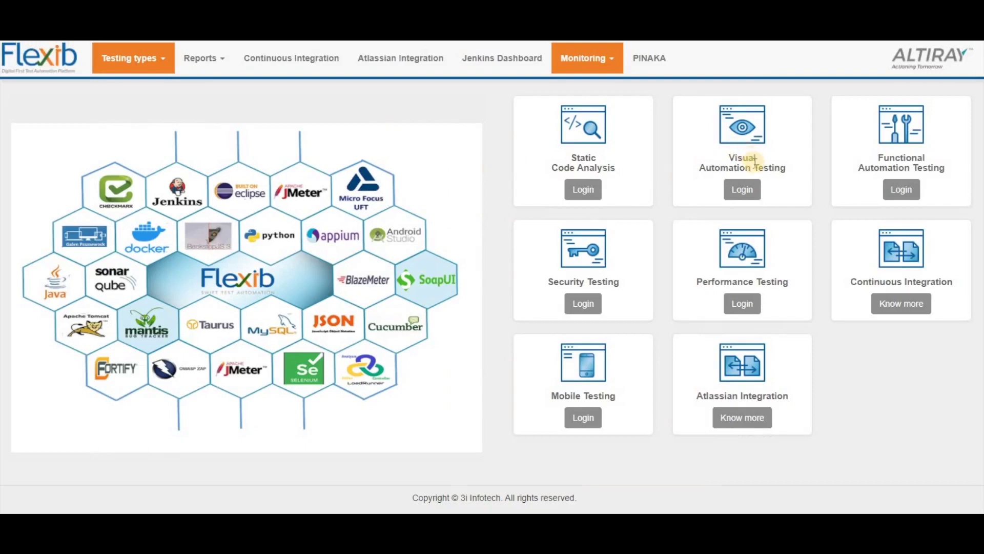
click(747, 192)
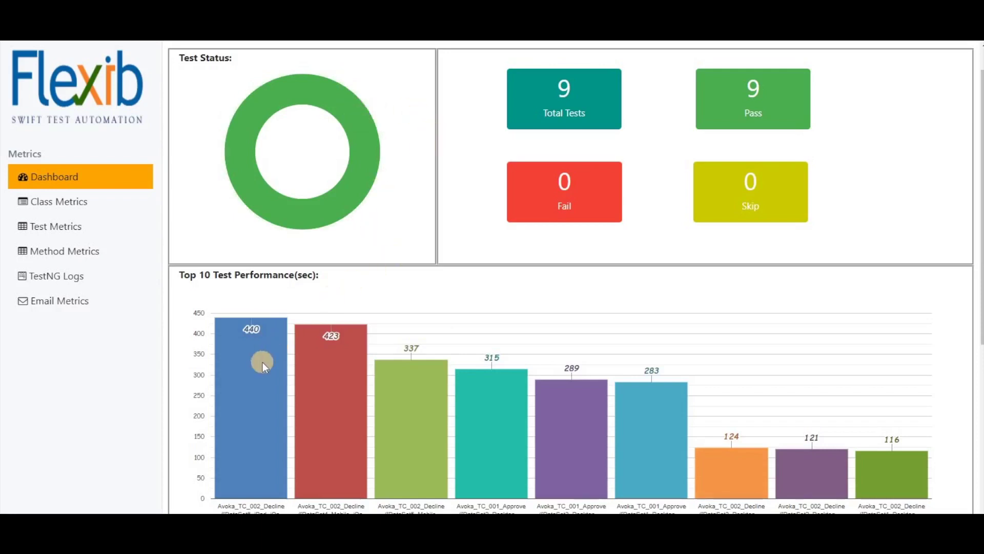
mouse_move(331, 392)
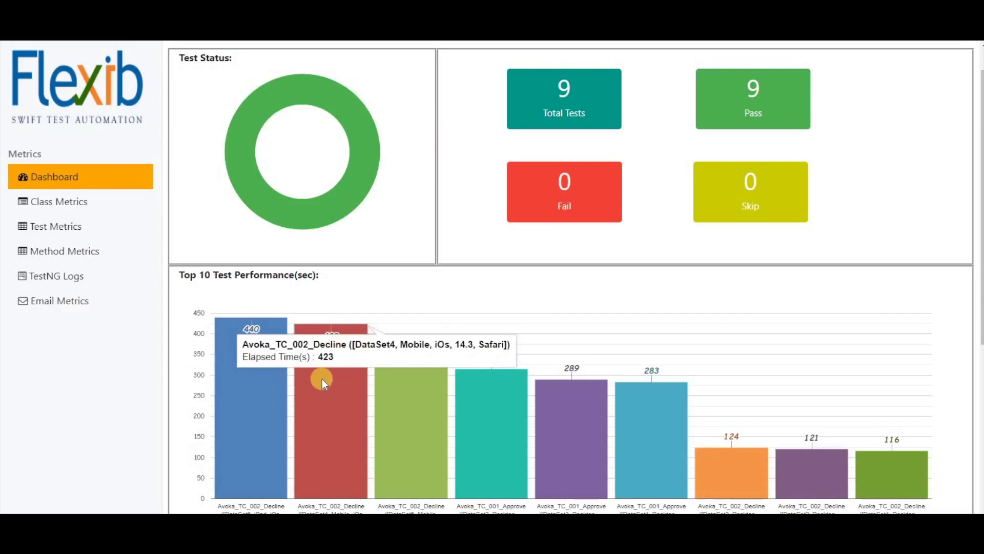
View the Class Metrics, Test Metrics and Method Metrics pages
click(52, 209)
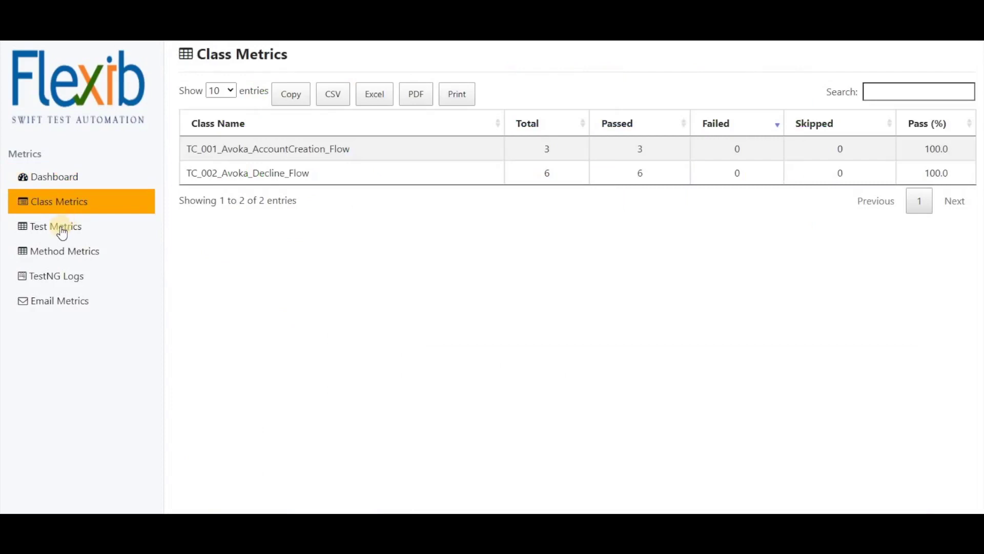
click(62, 233)
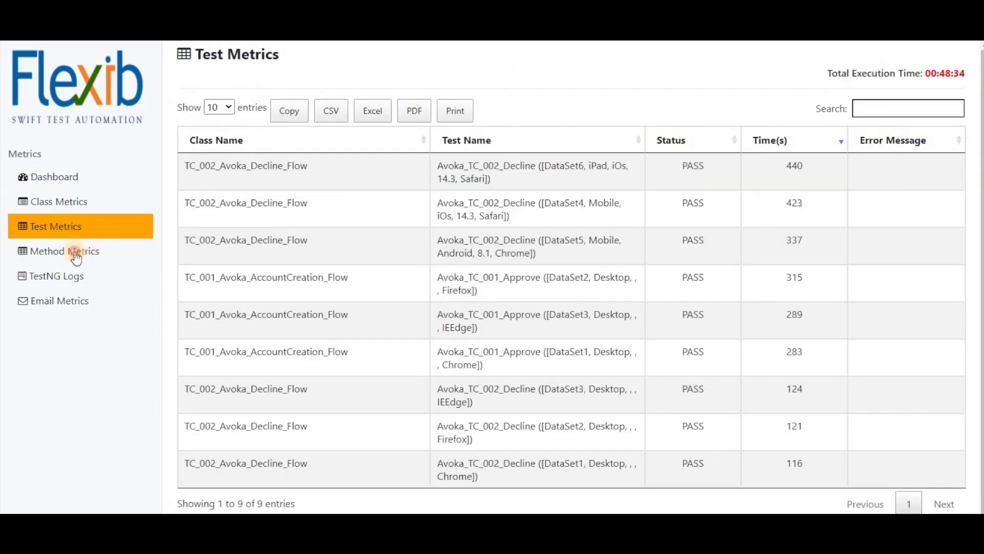
click(75, 252)
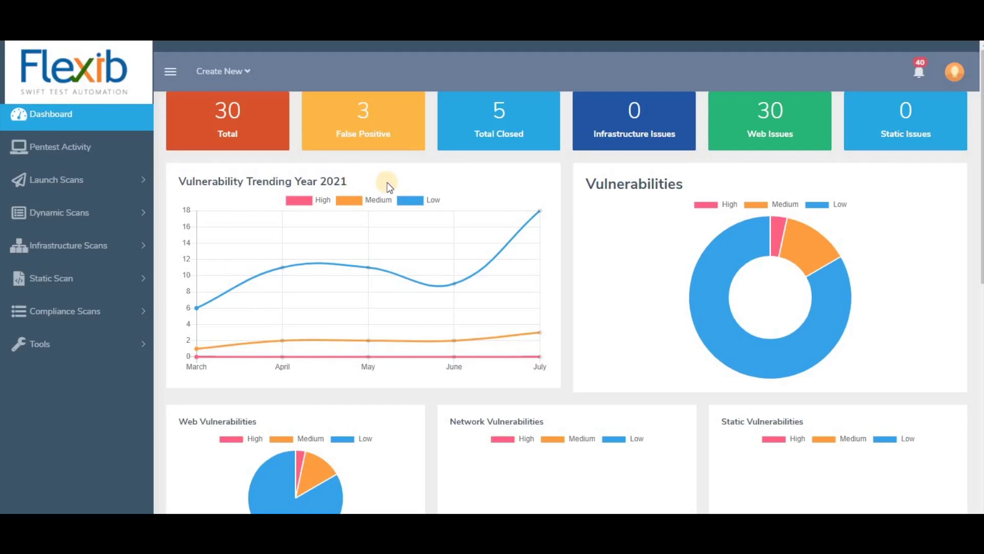
Expand Launch Scans and Compliance Scans, then open the full vulnerability list
click(68, 185)
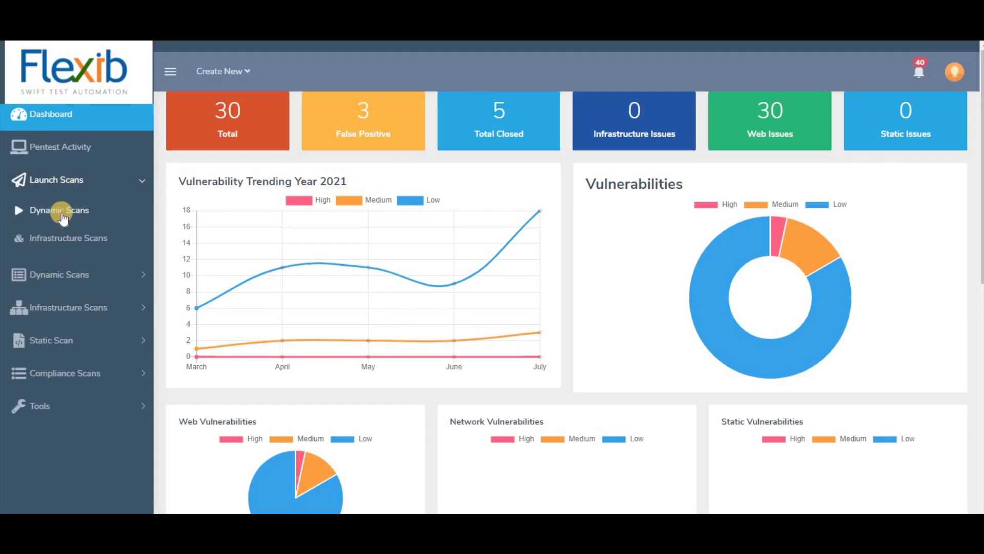
click(75, 373)
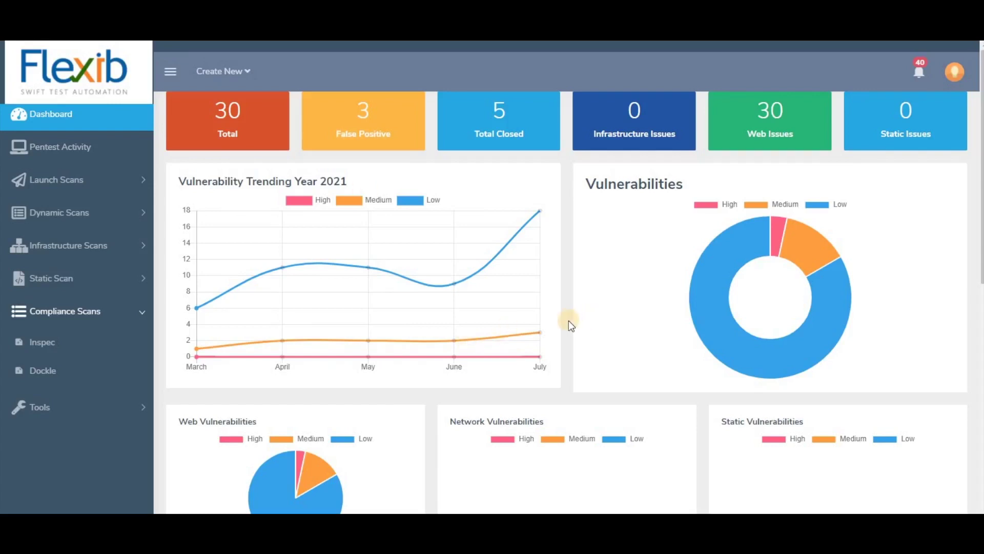
scroll(568, 321, down, 1)
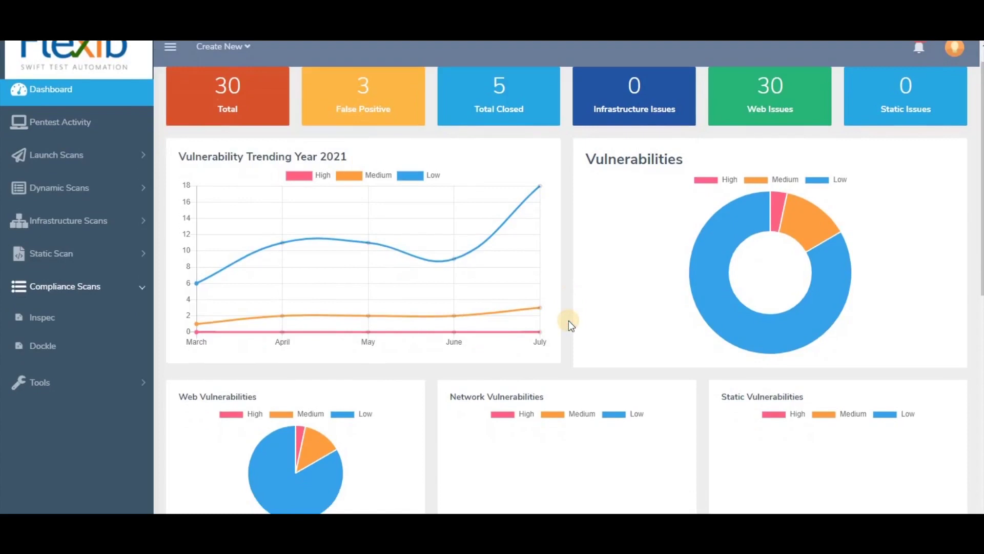
scroll(568, 320, down, 1)
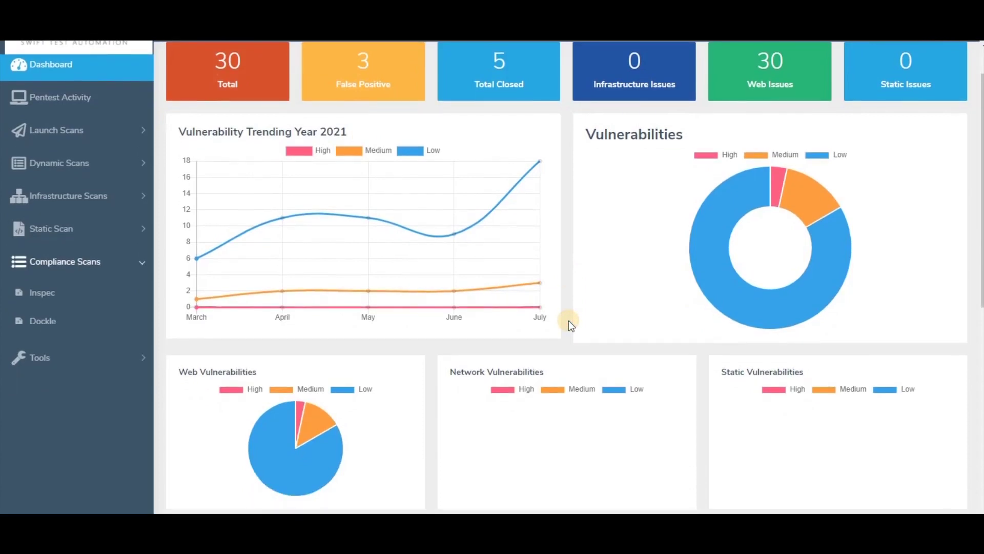
scroll(569, 321, up, 1)
scroll(568, 321, up, 1)
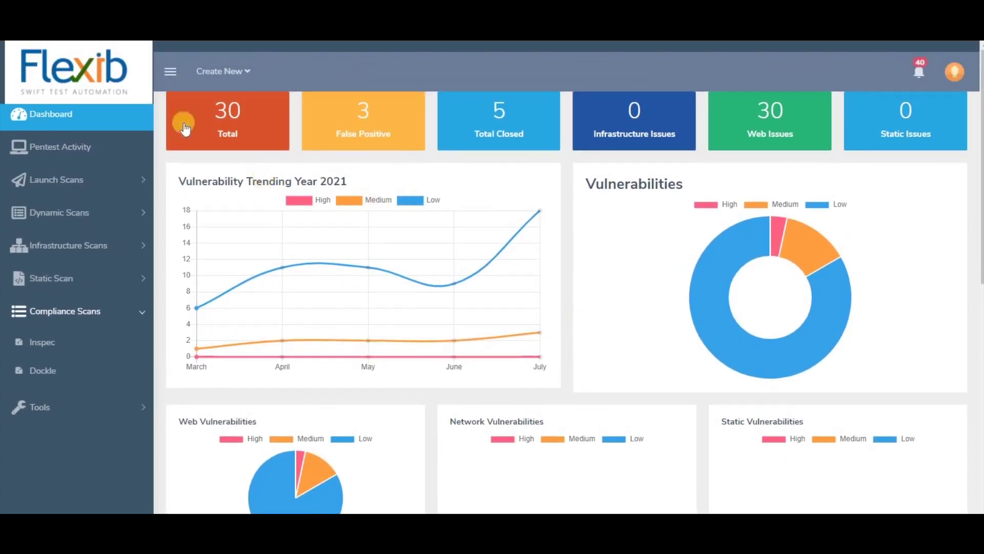
click(340, 284)
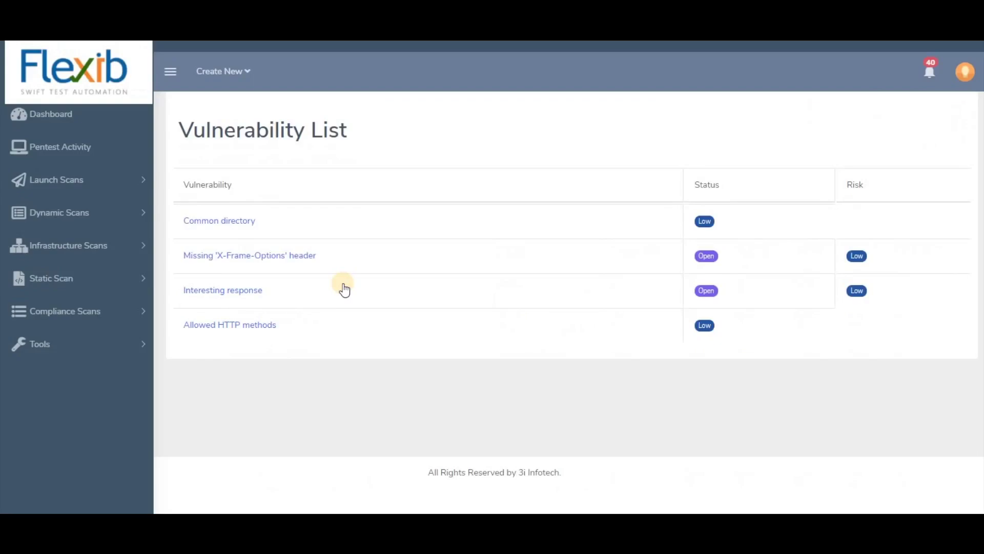
Open the Common directory vulnerability's details
click(237, 225)
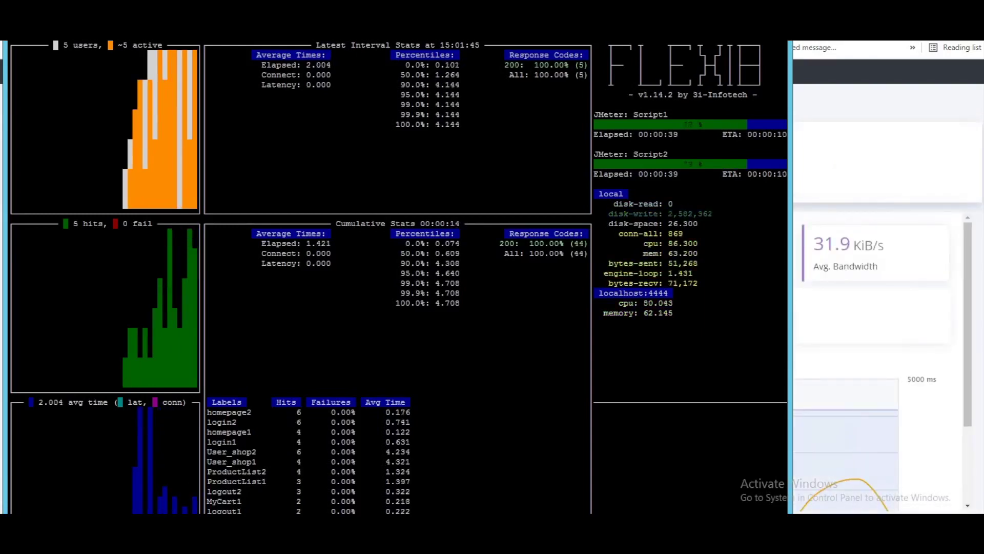
mouse_move(435, 215)
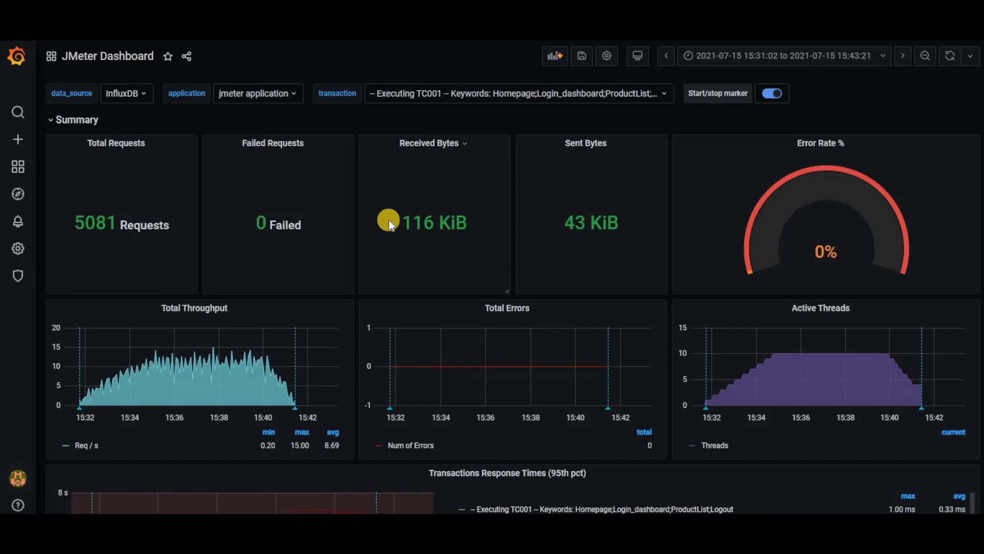
scroll(356, 297, down, 1)
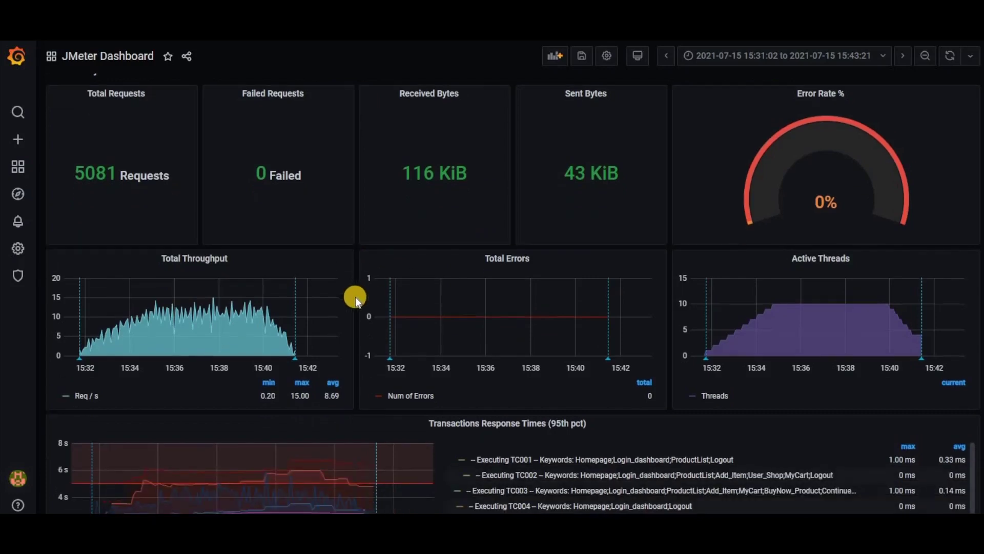
scroll(355, 297, up, 1)
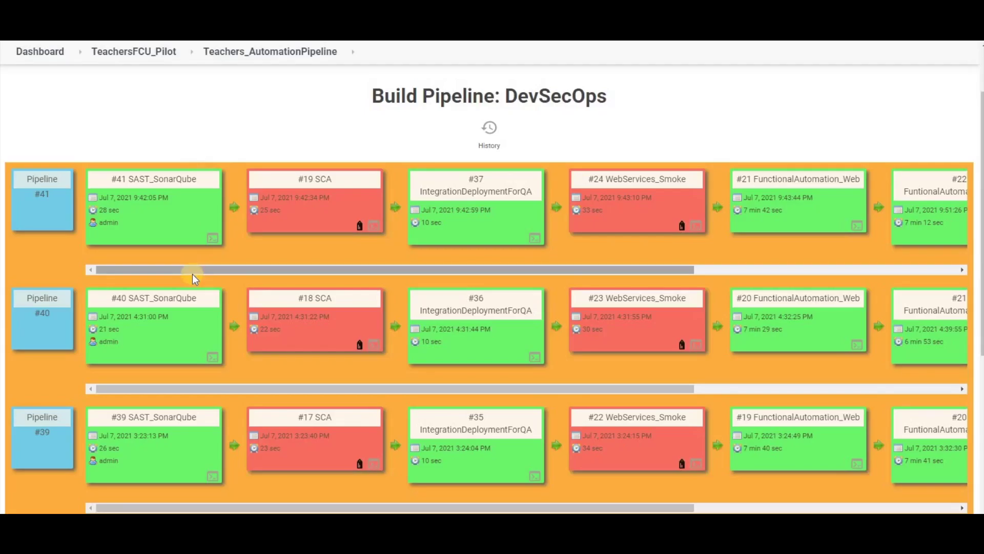
drag(192, 273, 400, 262)
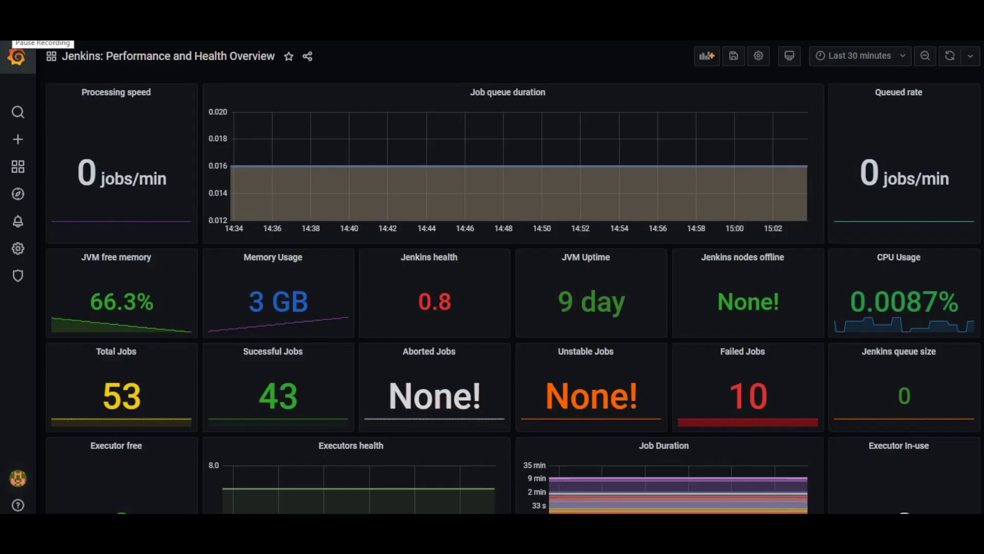